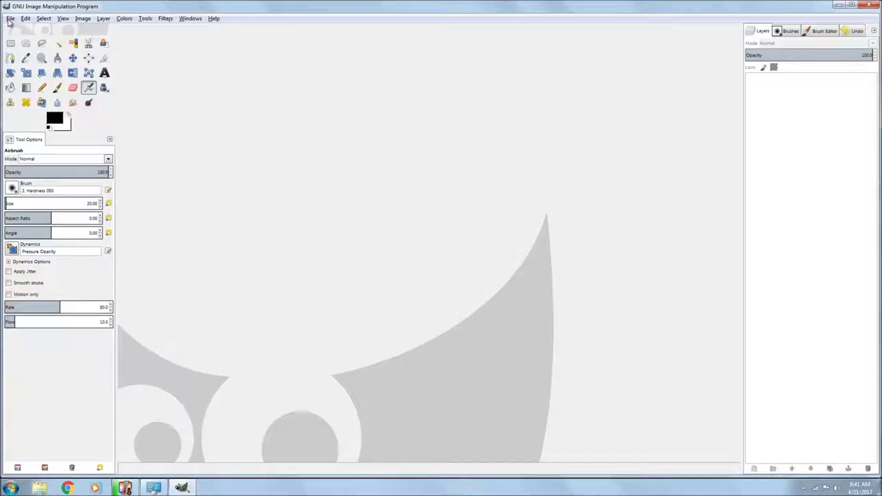
# - Open images.jpg from the Desktop, the photo of a man holding two swords
pyautogui.click(10, 19)
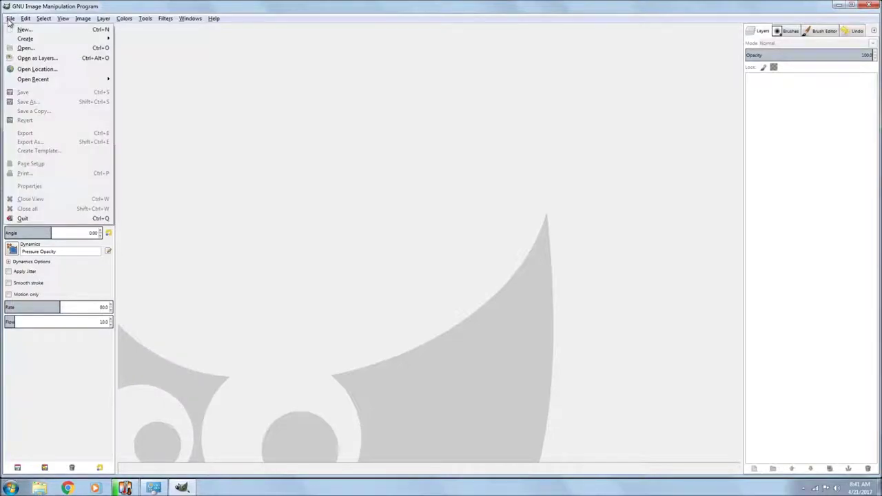
pyautogui.click(26, 48)
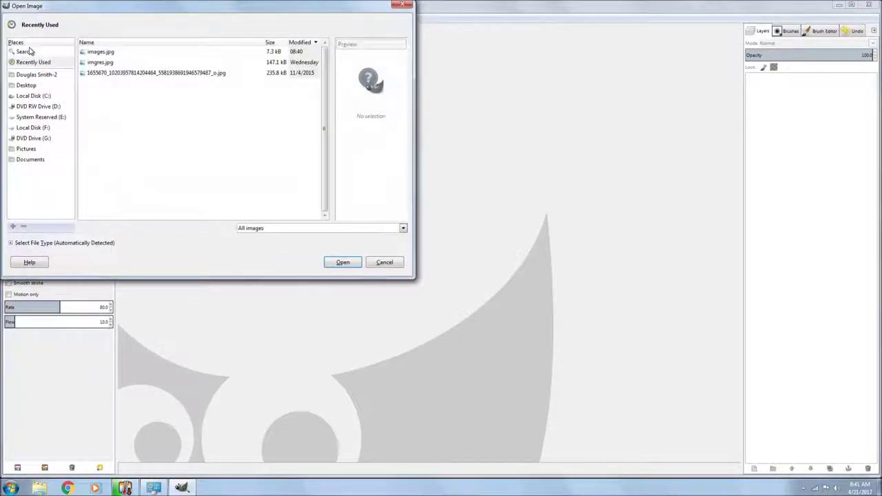
pyautogui.click(28, 85)
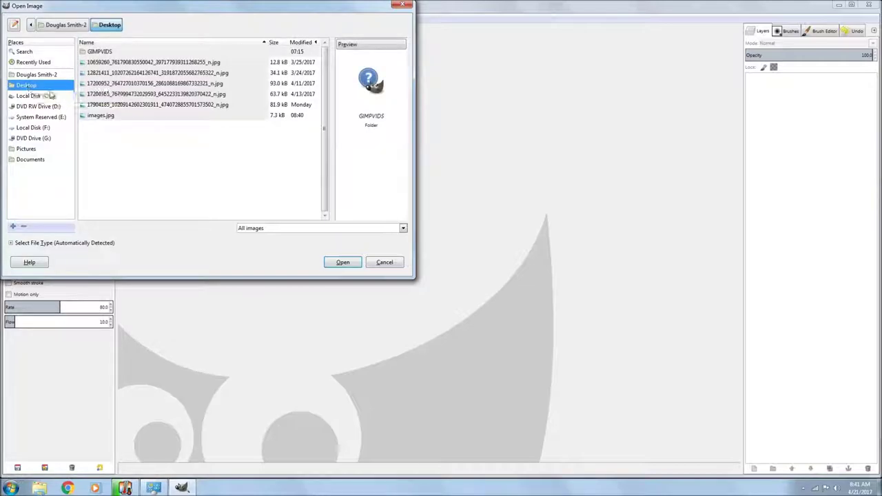
pyautogui.click(103, 116)
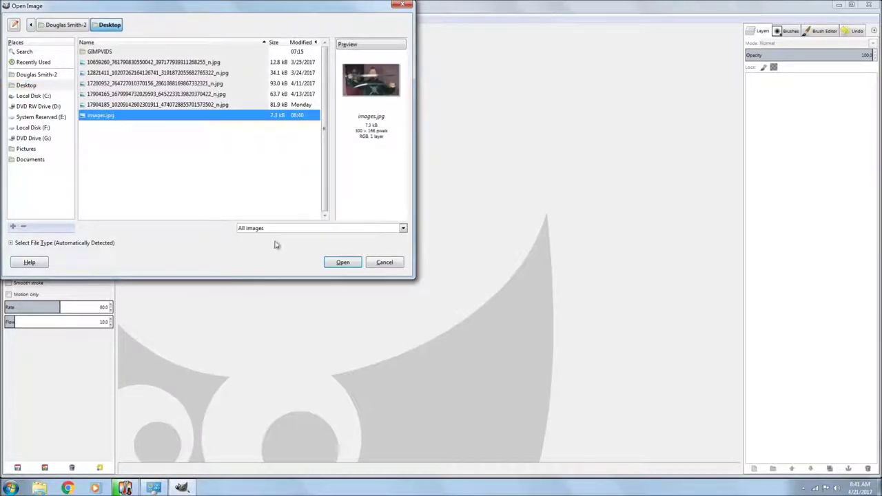
pyautogui.click(342, 264)
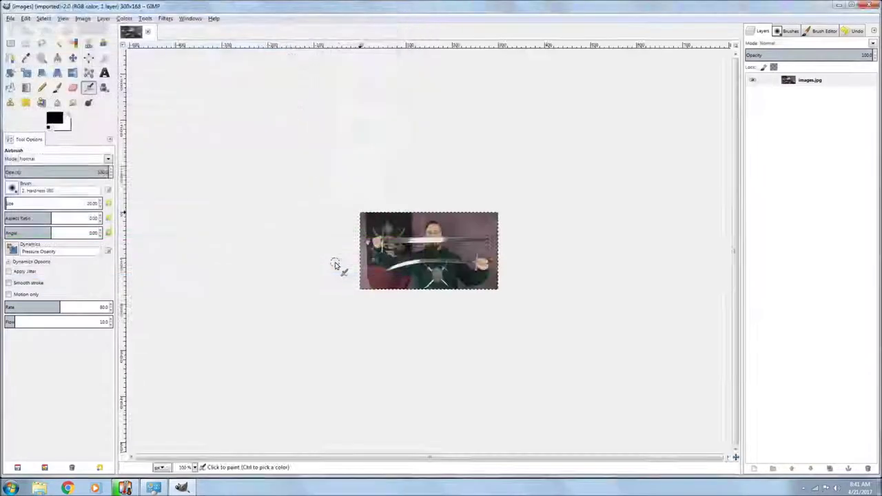
# - Scale the whole image up from 300×168 to 880×493 pixels
pyautogui.click(82, 19)
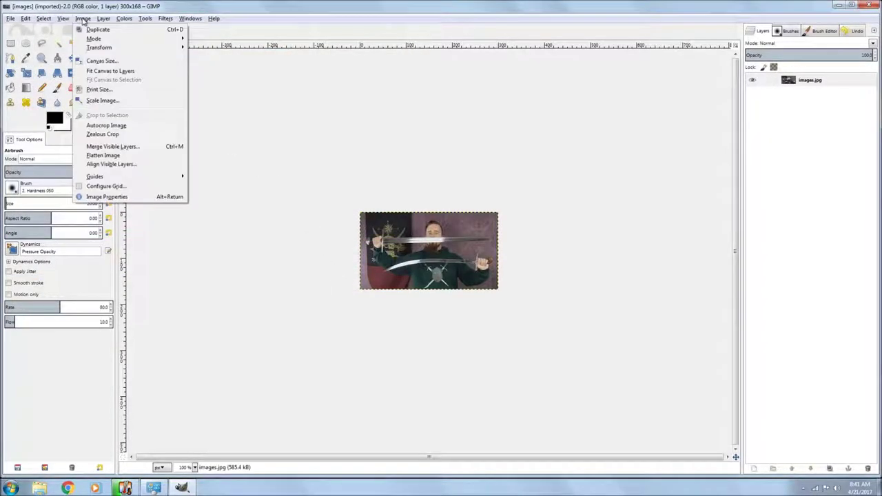
pyautogui.click(102, 102)
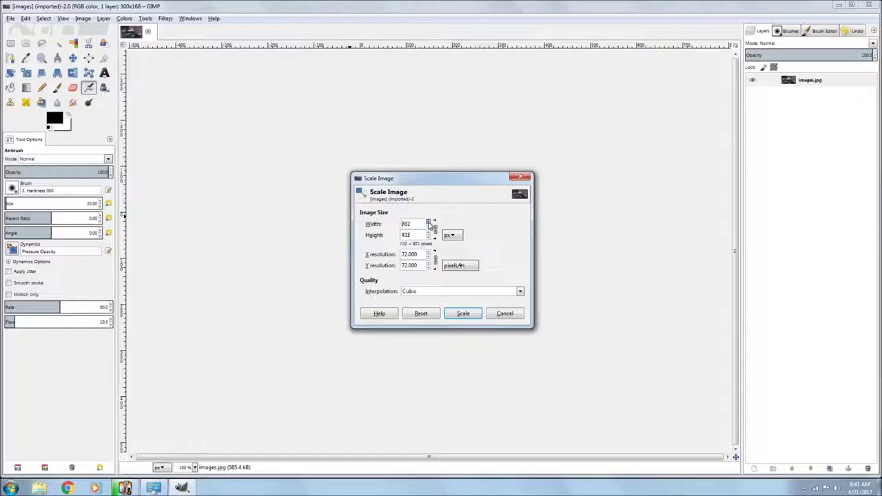
pyautogui.click(429, 224)
pyautogui.click(461, 315)
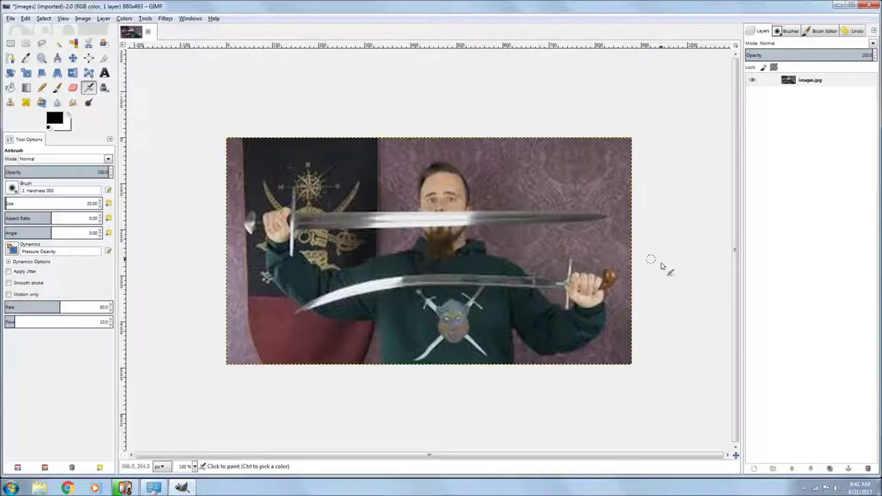
# - Add a black foreground-filled layer above the photo and set its mode to Screen
pyautogui.click(754, 469)
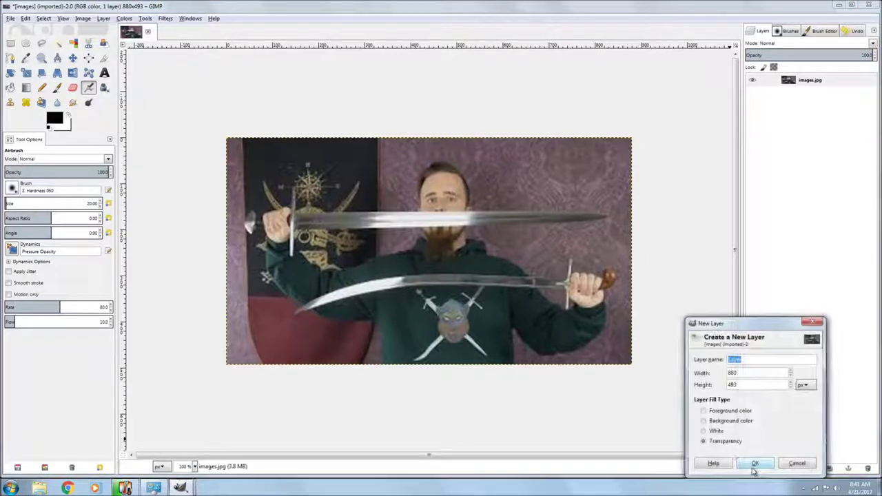
pyautogui.click(704, 411)
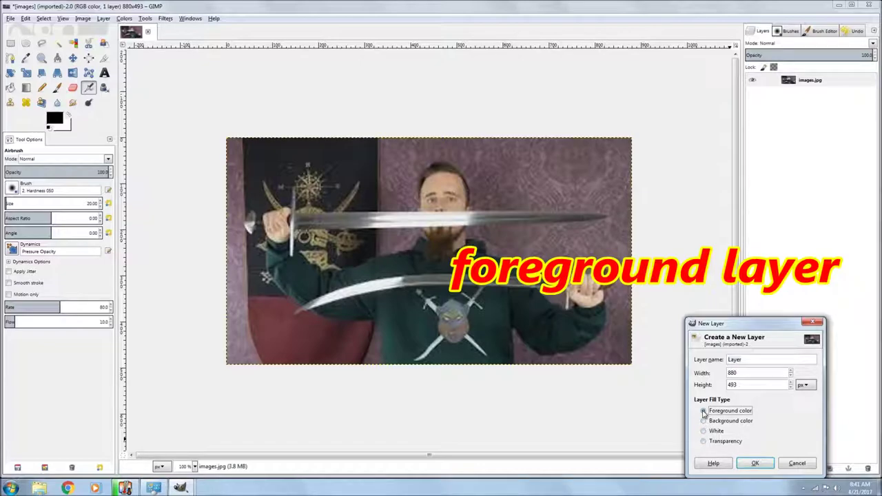
pyautogui.click(754, 464)
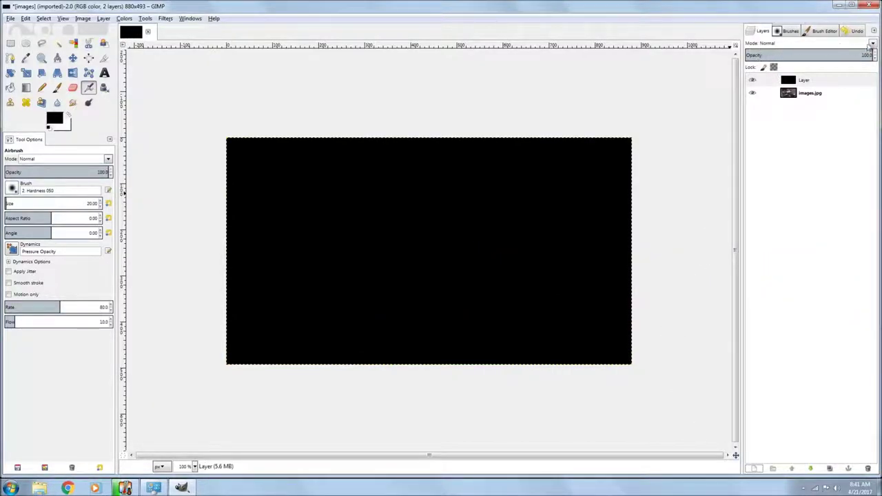
pyautogui.click(873, 43)
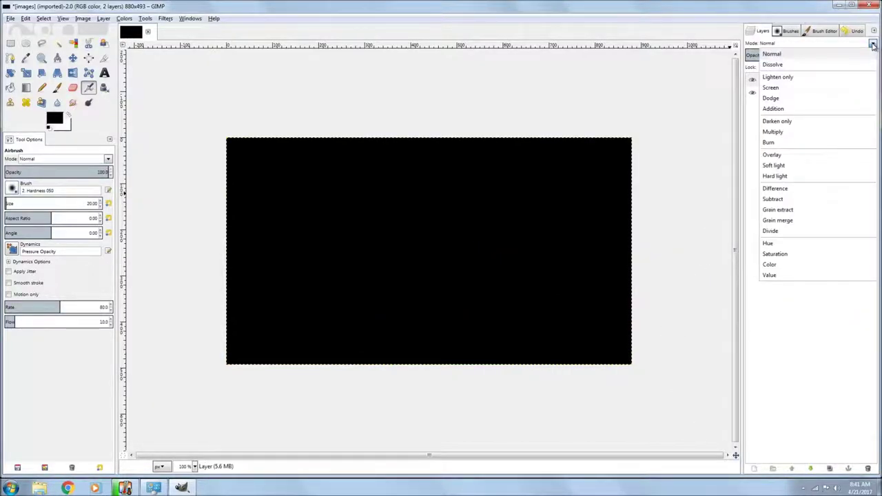
pyautogui.click(836, 91)
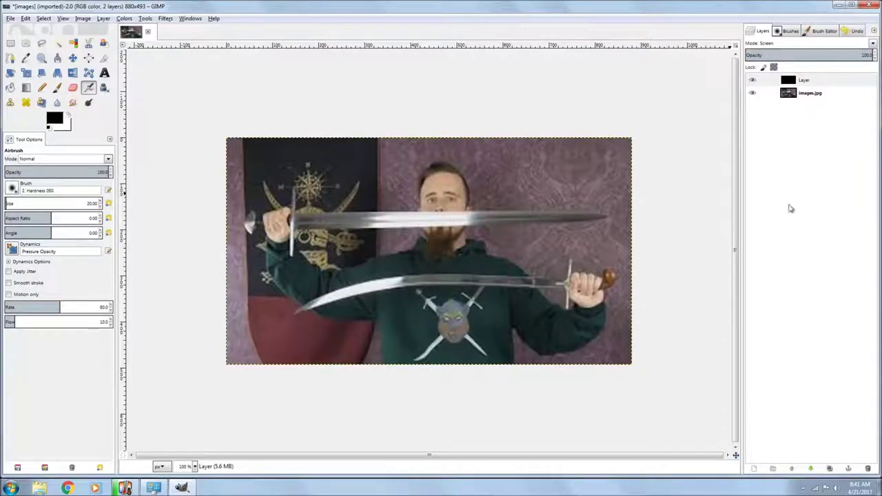
# - With the Paths tool, start the outline at the blade base by the hilt and anchor the top edge
pyautogui.click(11, 60)
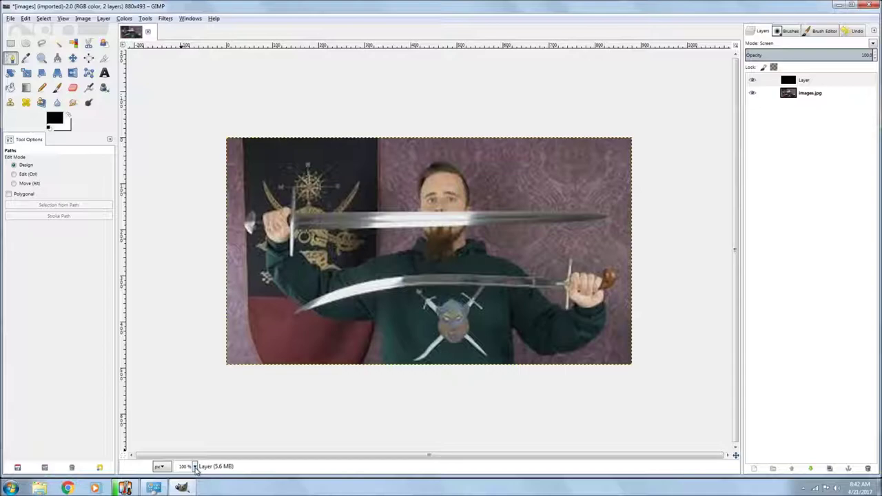
pyautogui.click(196, 468)
pyautogui.click(185, 417)
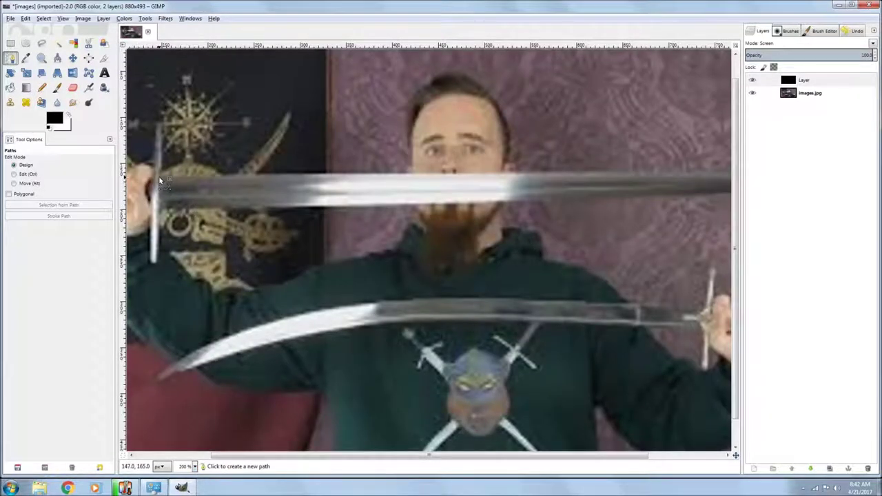
pyautogui.click(159, 176)
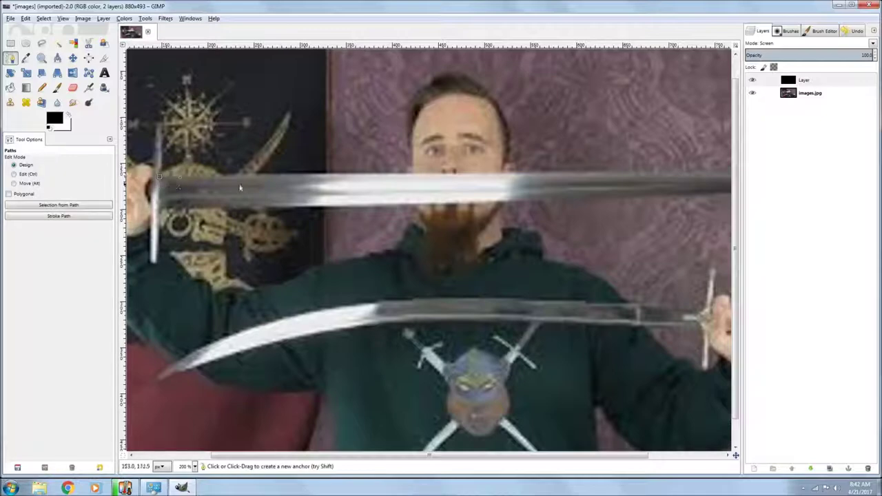
pyautogui.click(518, 178)
pyautogui.moveTo(518, 178); pyautogui.dragTo(436, 175)
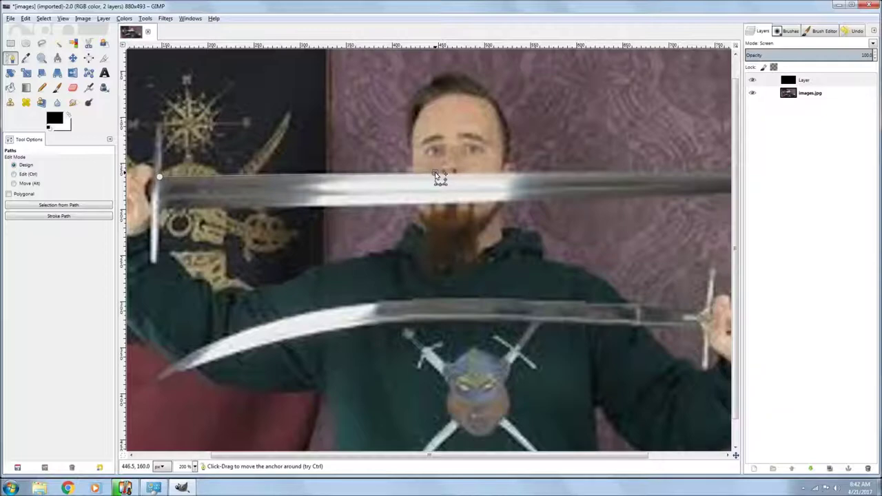
pyautogui.moveTo(435, 175); pyautogui.dragTo(436, 175)
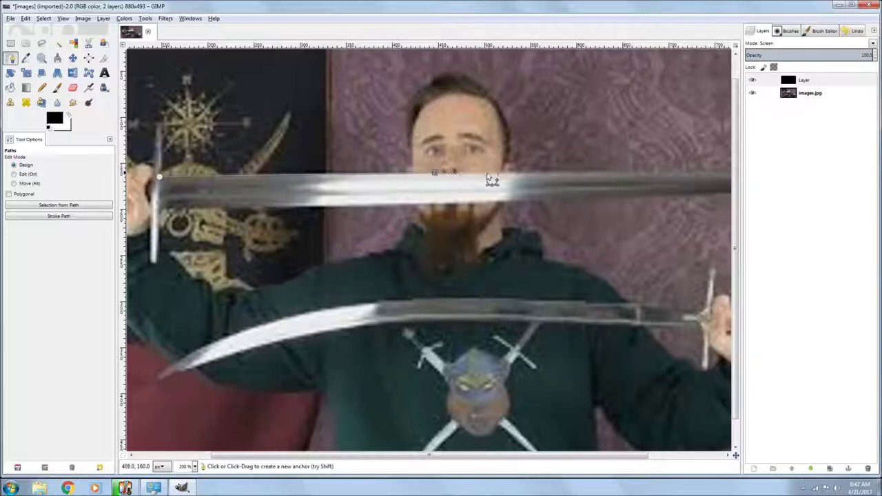
# - Continue the outline along the blade's top edge and curve it around the tip
pyautogui.hscroll(5, 486, 178)
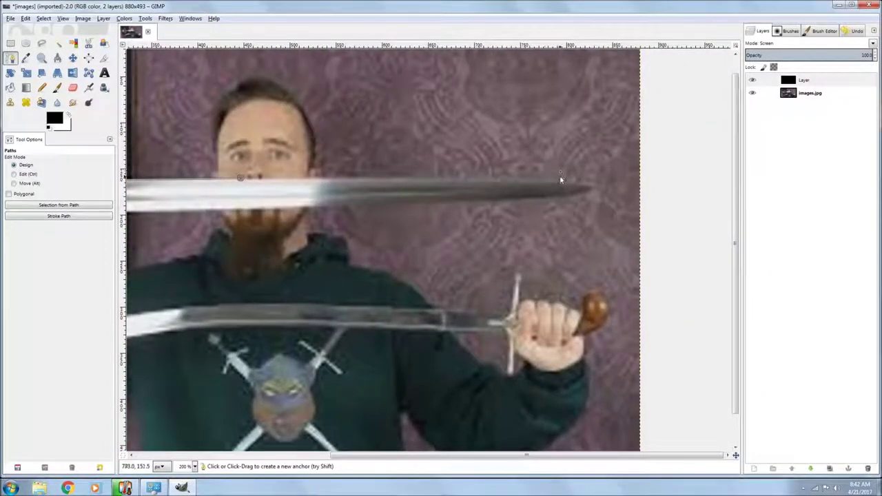
pyautogui.click(477, 180)
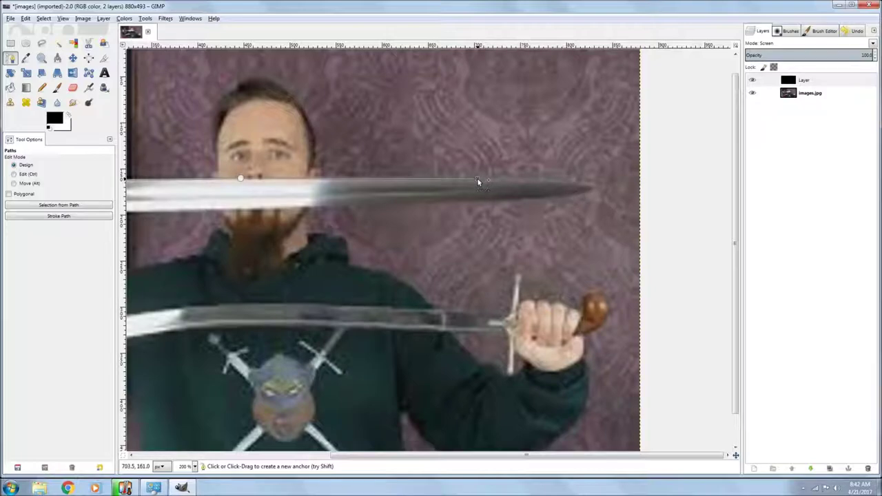
pyautogui.moveTo(478, 181); pyautogui.dragTo(457, 184)
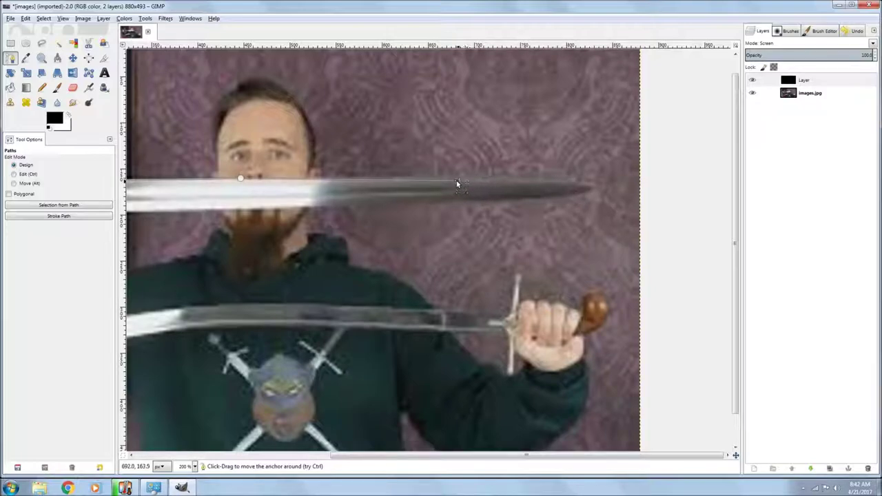
pyautogui.click(574, 182)
pyautogui.moveTo(601, 188); pyautogui.dragTo(569, 195)
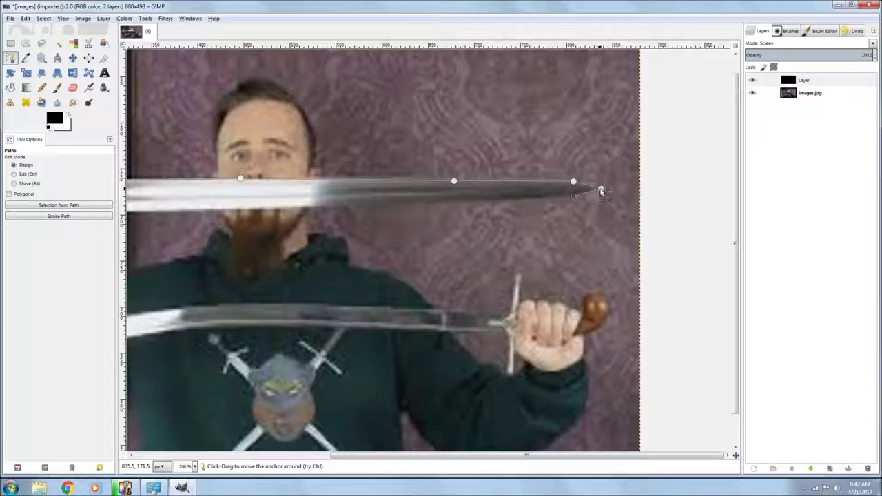
pyautogui.click(602, 191)
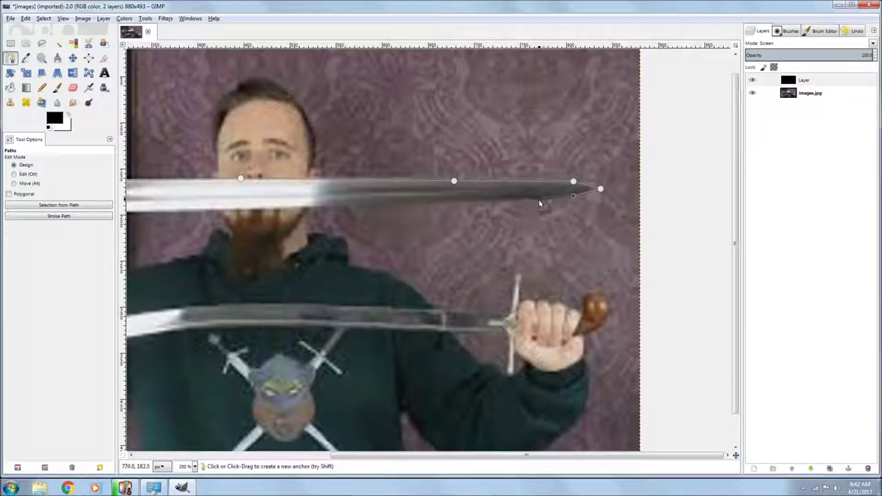
# - Trace the blade's lower edge back to where it meets the hand
pyautogui.click(455, 205)
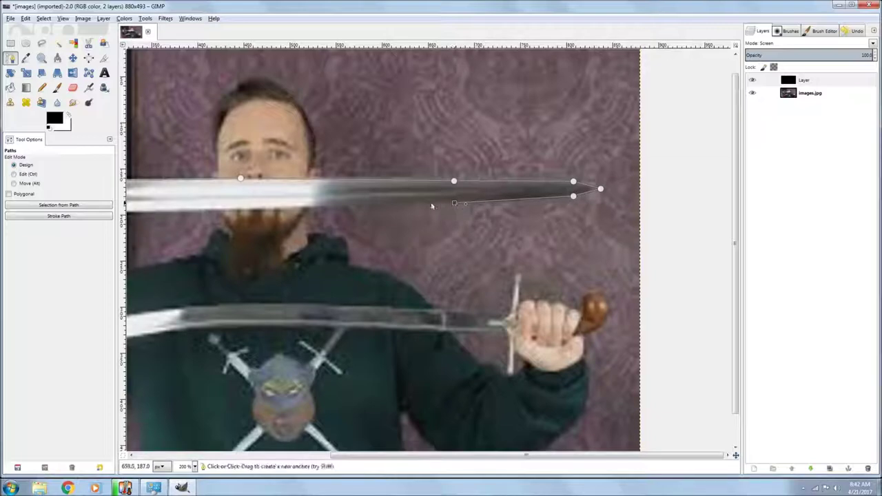
pyautogui.click(239, 210)
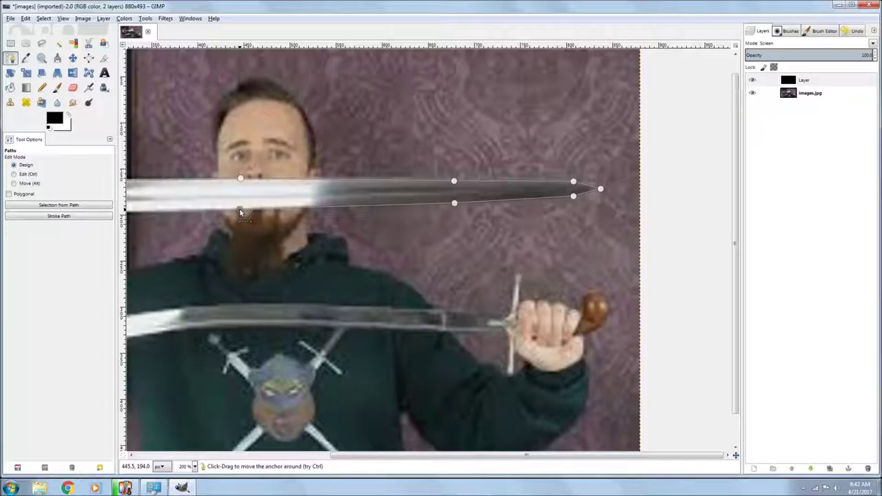
pyautogui.hscroll(-5, 336, 238)
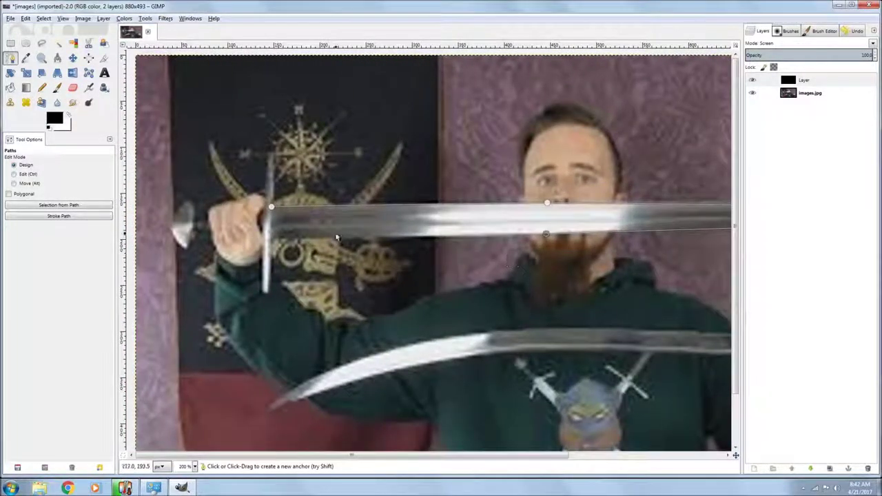
pyautogui.click(273, 243)
pyautogui.moveTo(273, 242); pyautogui.dragTo(271, 242)
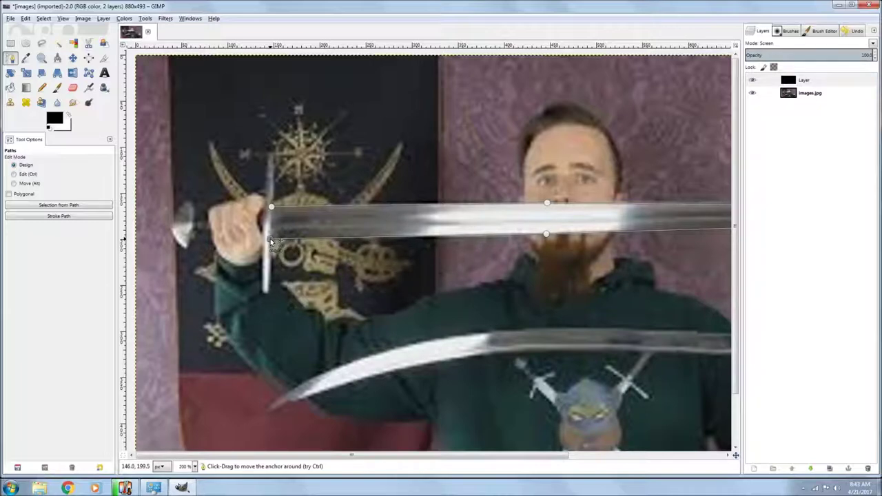
# - Turn the blade path into a selection, bucket-fill it white, then select none
pyautogui.click(44, 18)
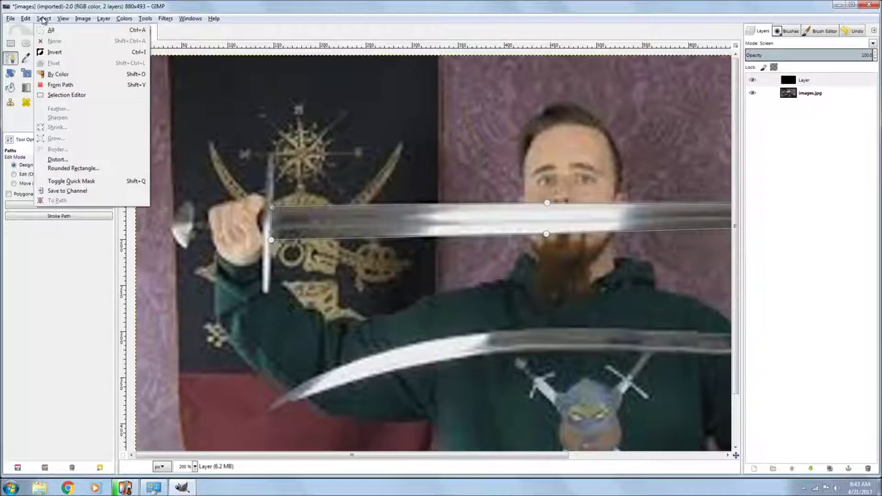
pyautogui.click(60, 85)
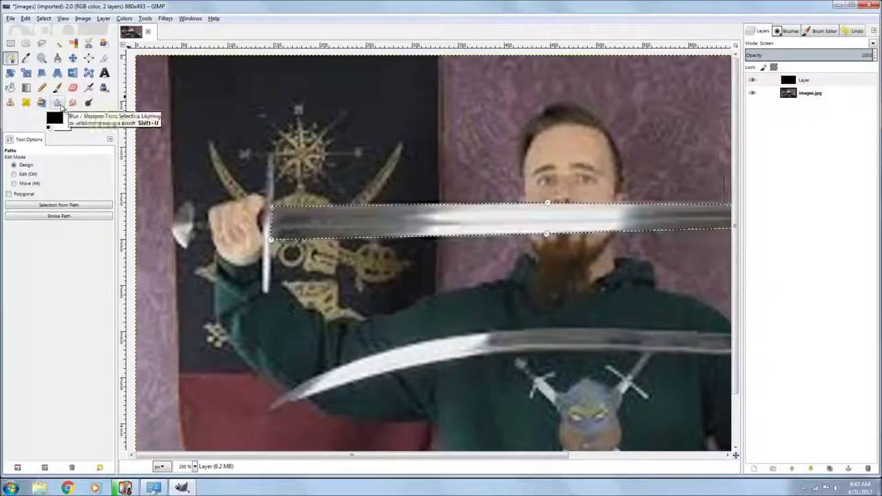
pyautogui.click(10, 88)
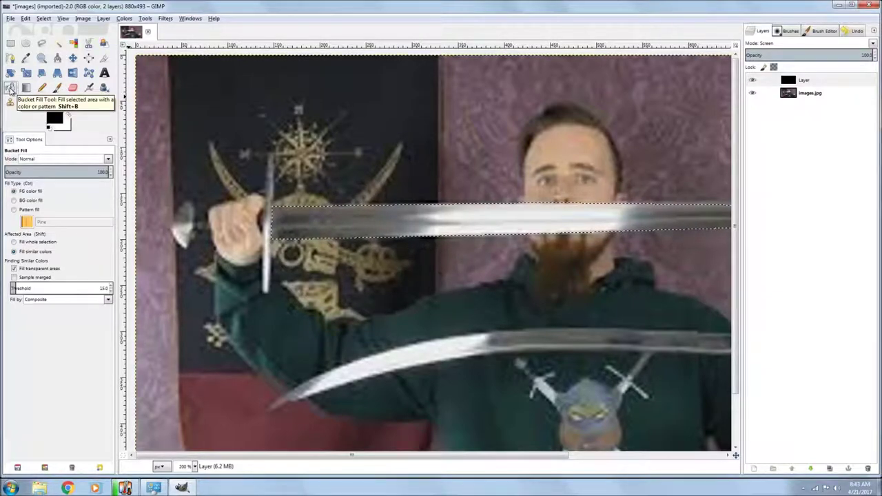
pyautogui.click(68, 116)
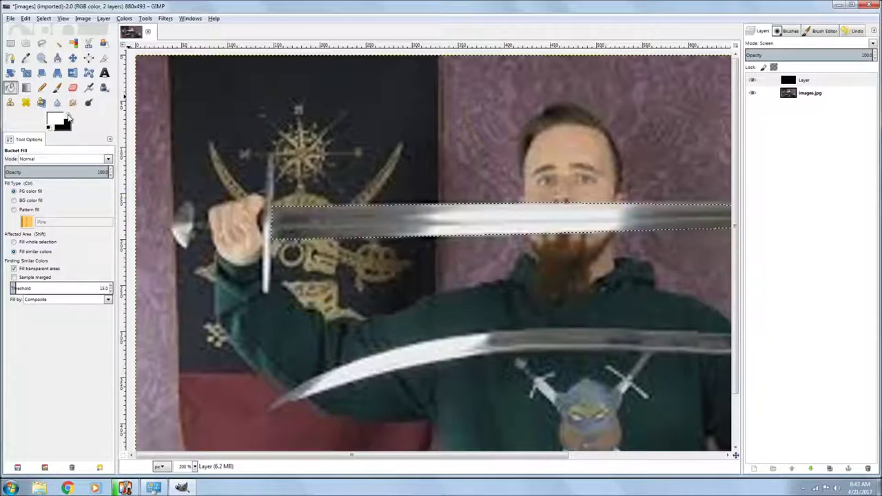
pyautogui.click(307, 227)
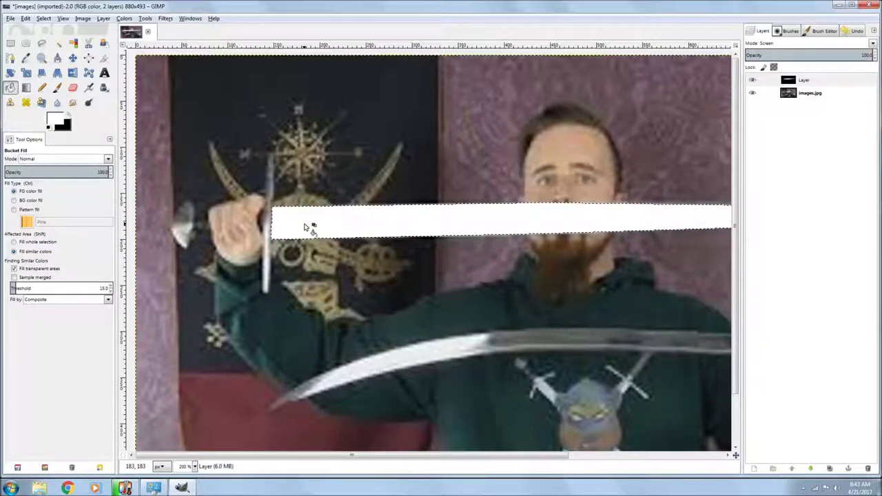
pyautogui.click(43, 19)
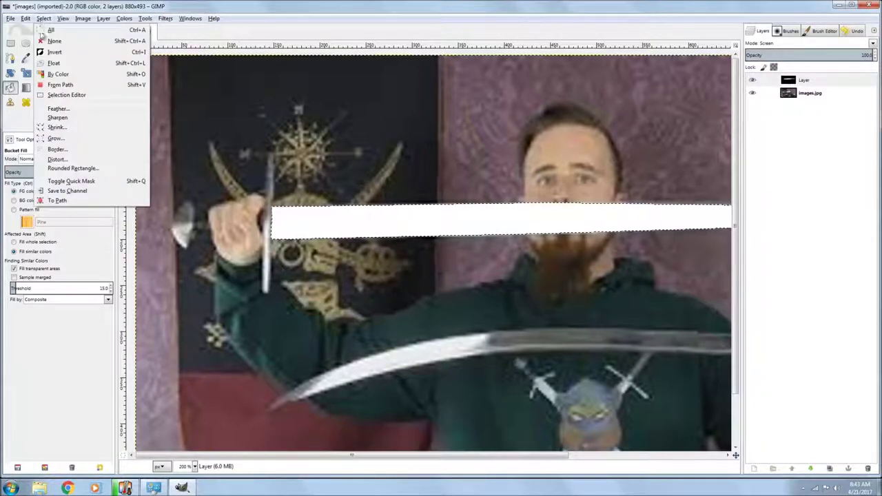
pyautogui.click(55, 42)
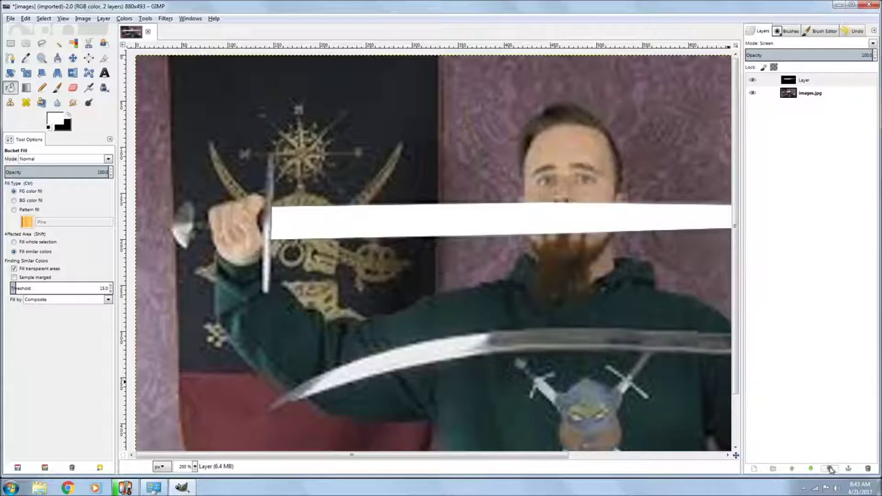
# - Duplicate the white blade layer twice and select the original Layer
pyautogui.click(830, 469)
pyautogui.click(831, 469)
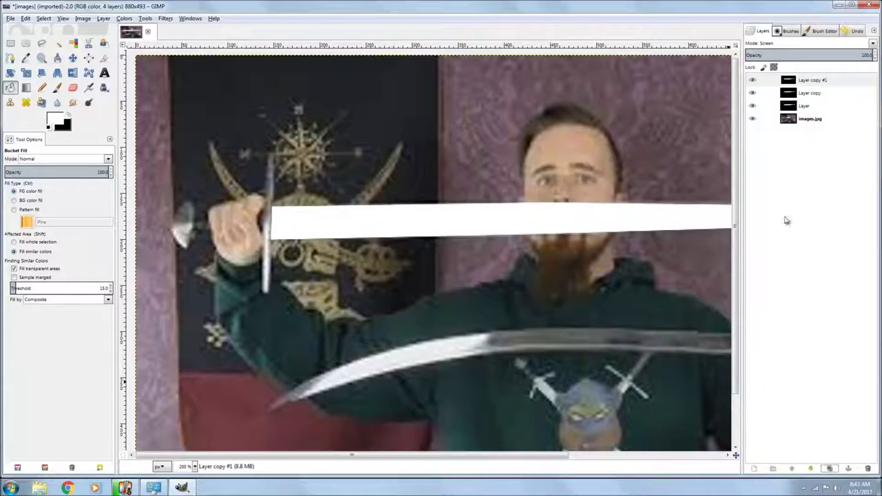
pyautogui.click(806, 107)
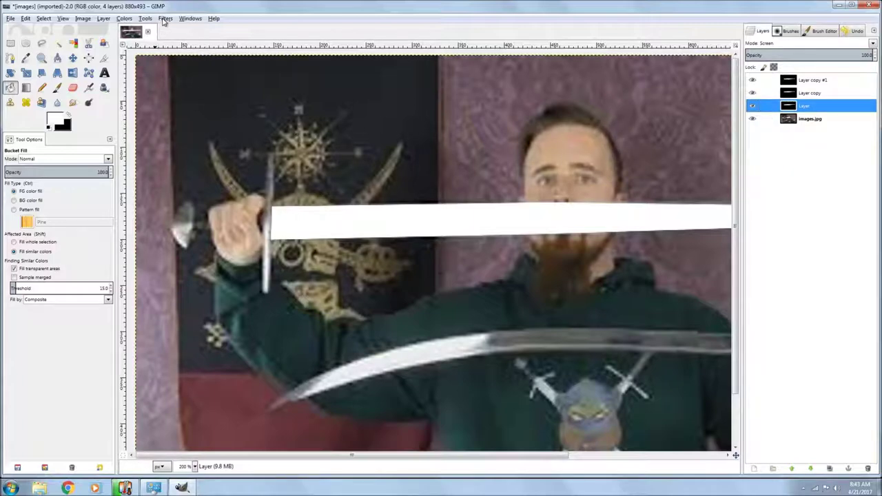
# - Apply a 5 px Gaussian Blur to Layer
pyautogui.click(164, 20)
pyautogui.moveTo(187, 66)
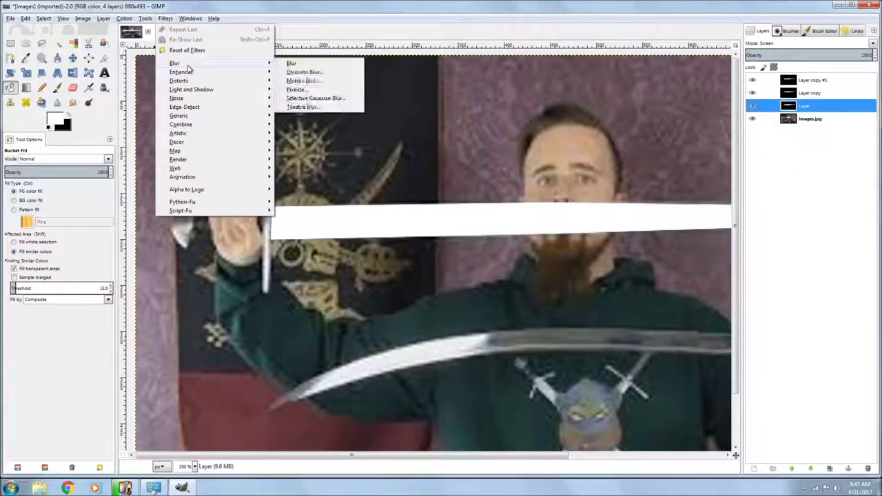
pyautogui.click(304, 71)
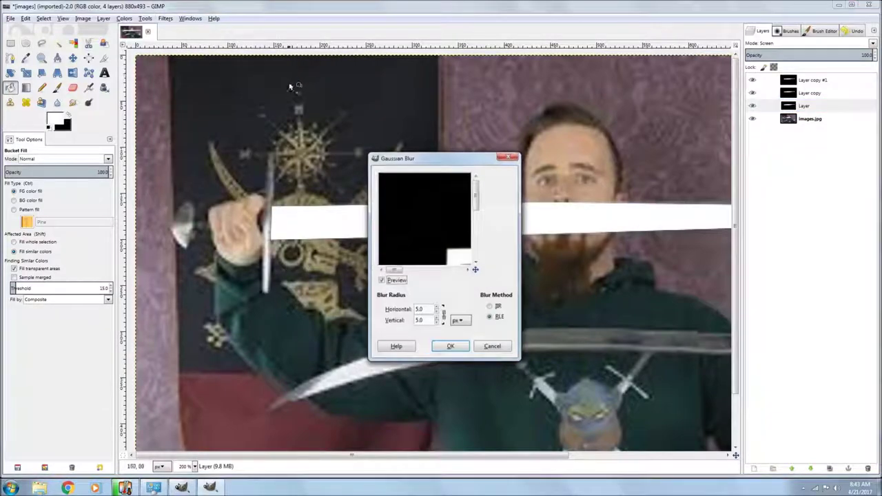
pyautogui.moveTo(475, 270); pyautogui.dragTo(479, 274)
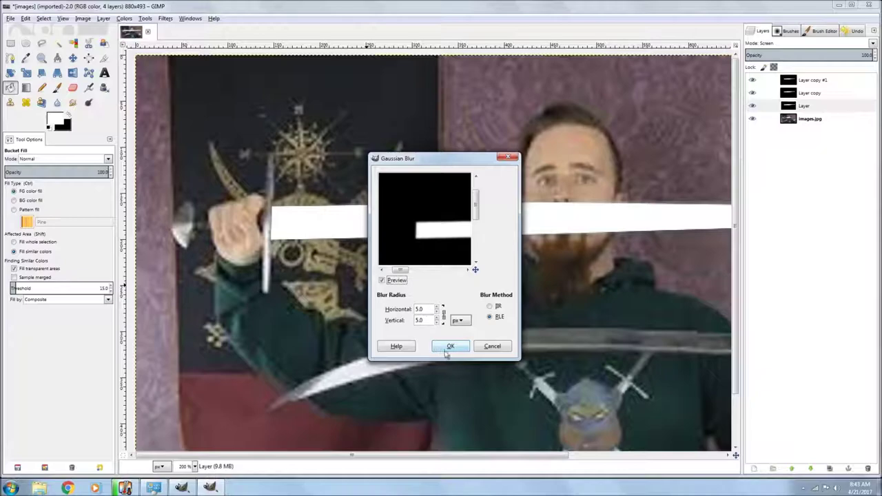
pyautogui.click(450, 347)
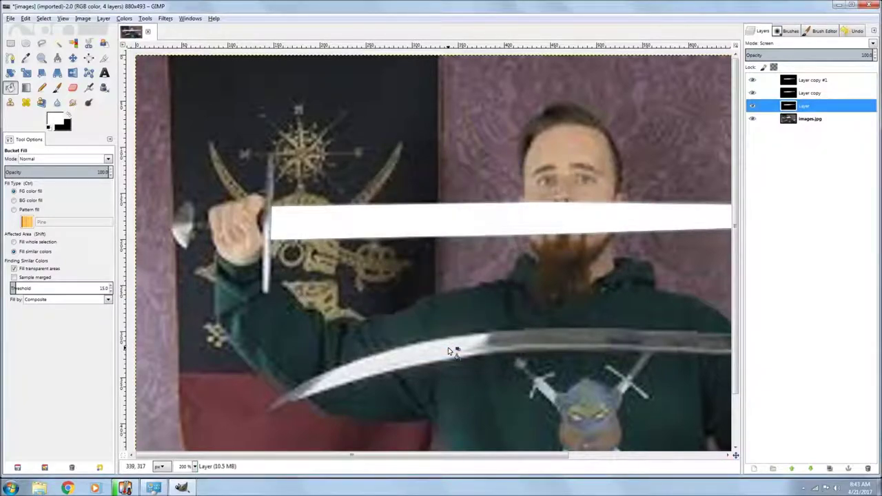
# - Apply a 20 px Gaussian Blur to Layer copy
pyautogui.click(812, 95)
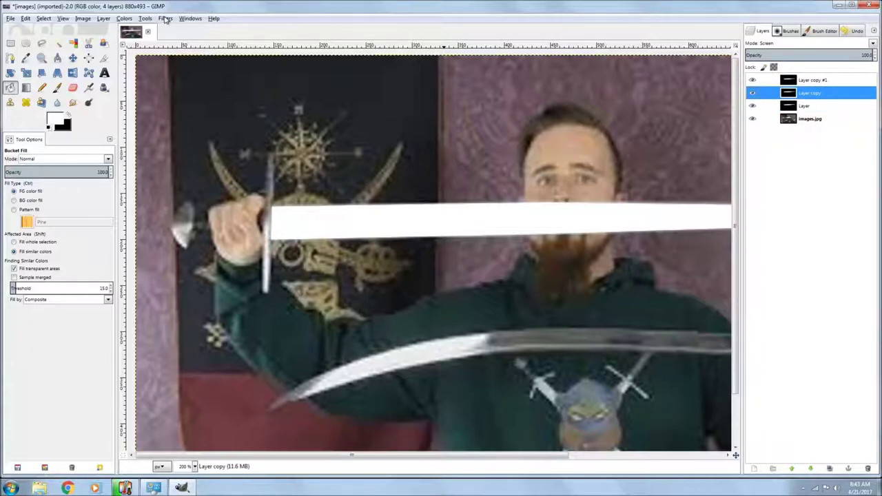
pyautogui.click(165, 19)
pyautogui.moveTo(186, 75)
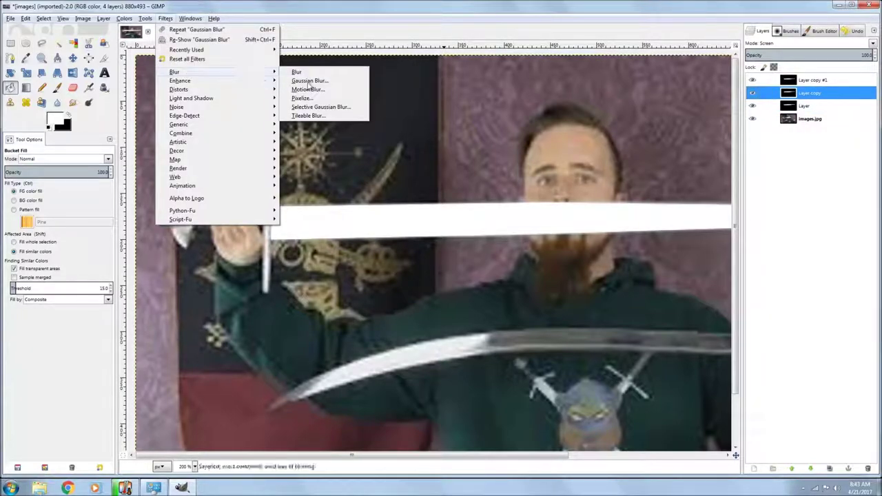
pyautogui.click(310, 80)
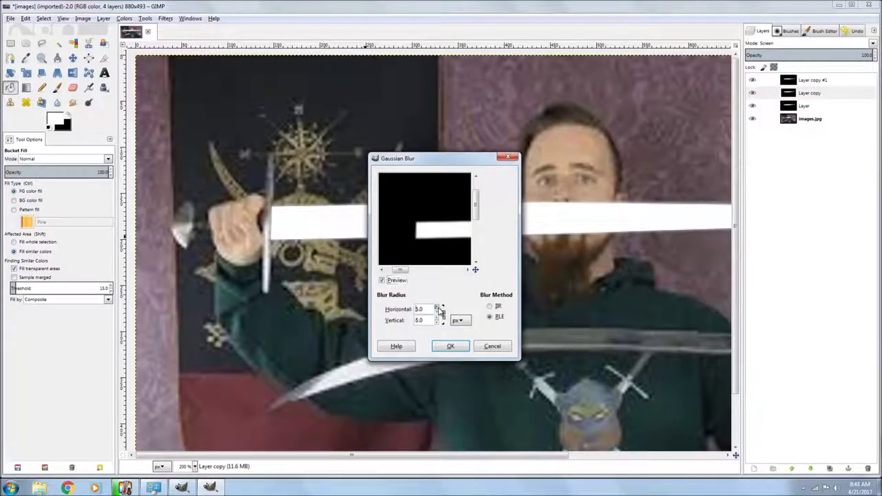
pyautogui.scroll(6, 442, 310)
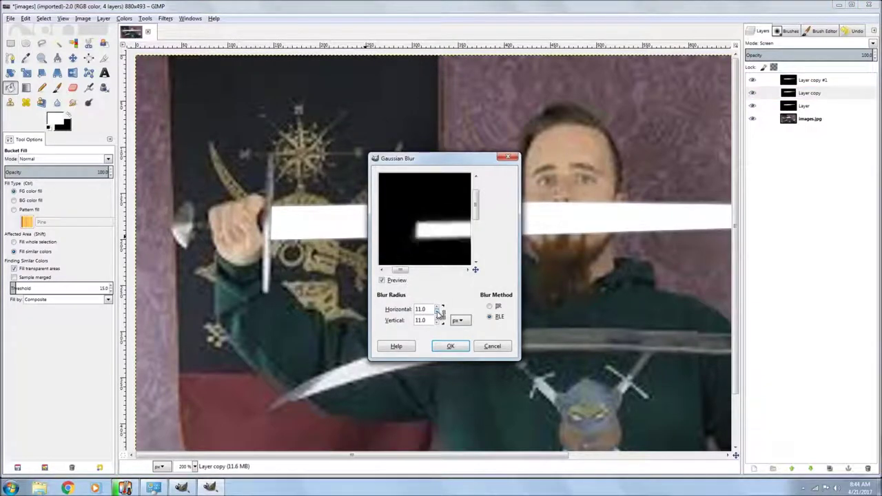
pyautogui.scroll(5, 439, 311)
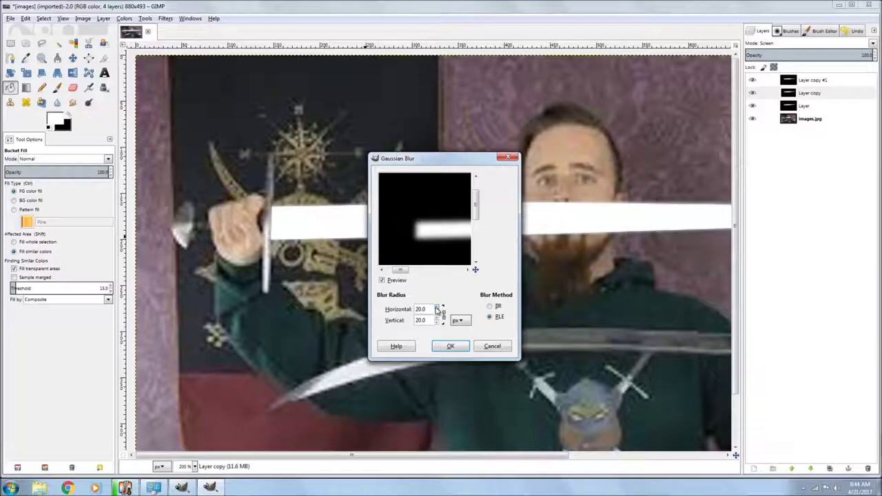
pyautogui.click(451, 346)
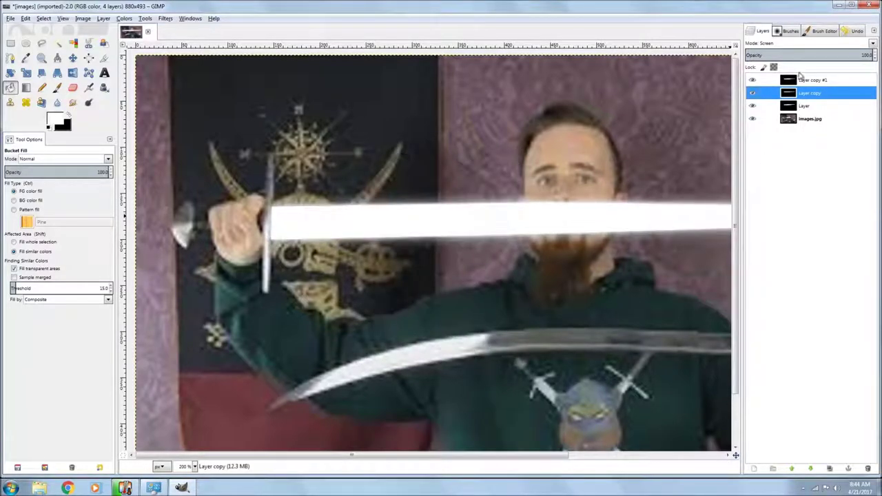
# - Apply a 42 px Gaussian Blur to Layer copy #1
pyautogui.click(808, 80)
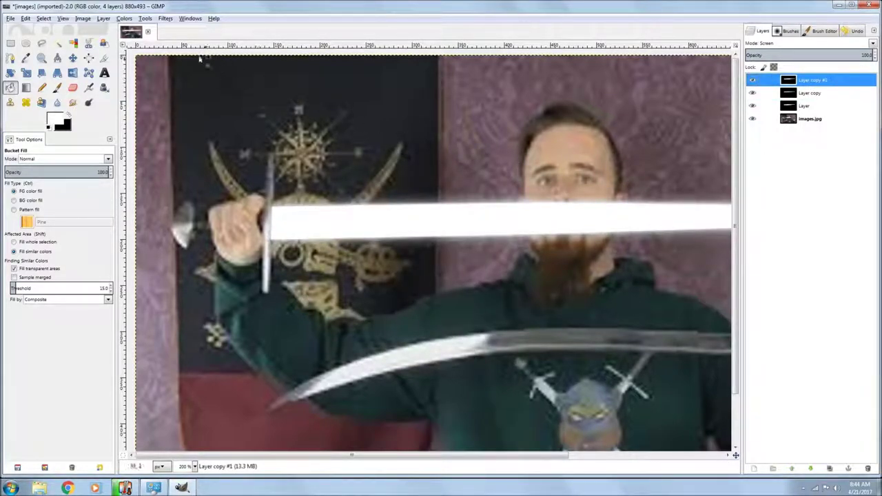
pyautogui.click(166, 18)
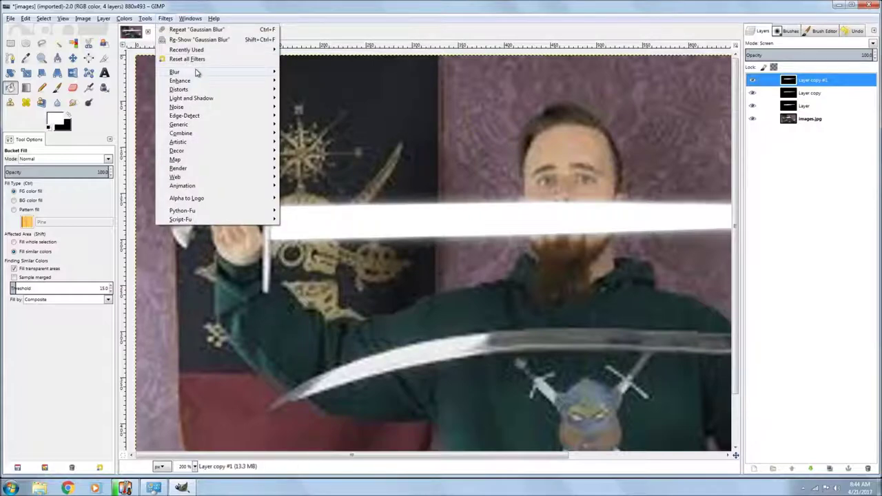
pyautogui.moveTo(197, 72)
pyautogui.click(309, 80)
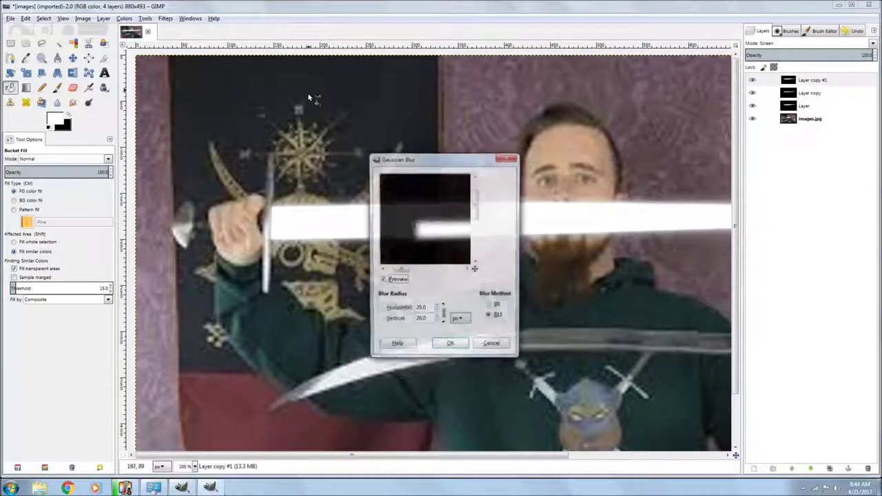
pyautogui.scroll(10, 438, 307)
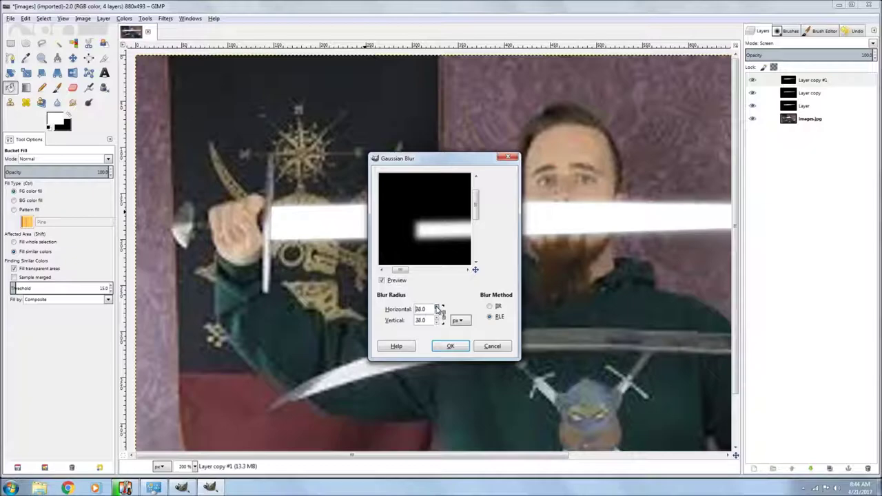
pyautogui.scroll(19, 439, 309)
pyautogui.scroll(-1, 438, 313)
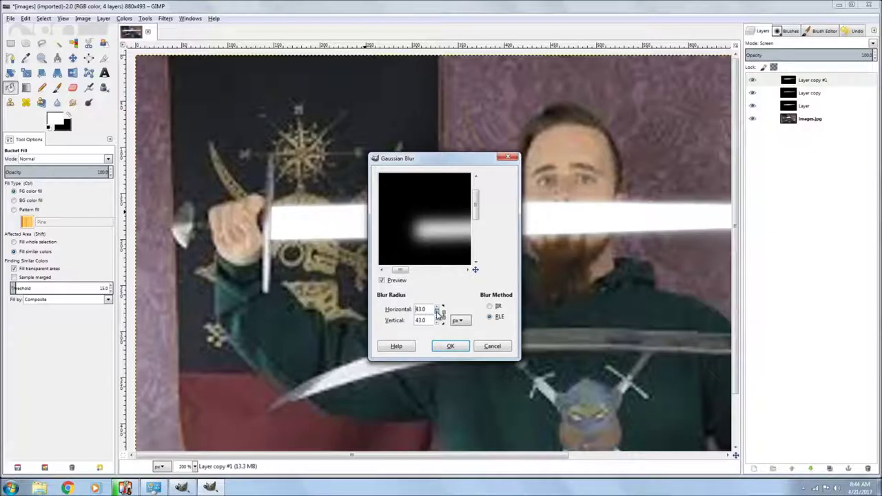
pyautogui.click(451, 346)
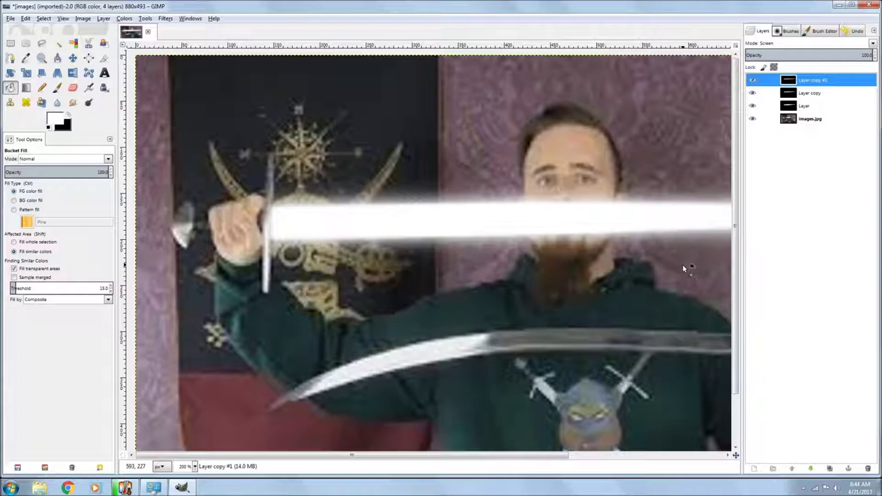
# - Merge Layer copy #1 down and set the merged layer to Screen mode
pyautogui.rightClick(826, 81)
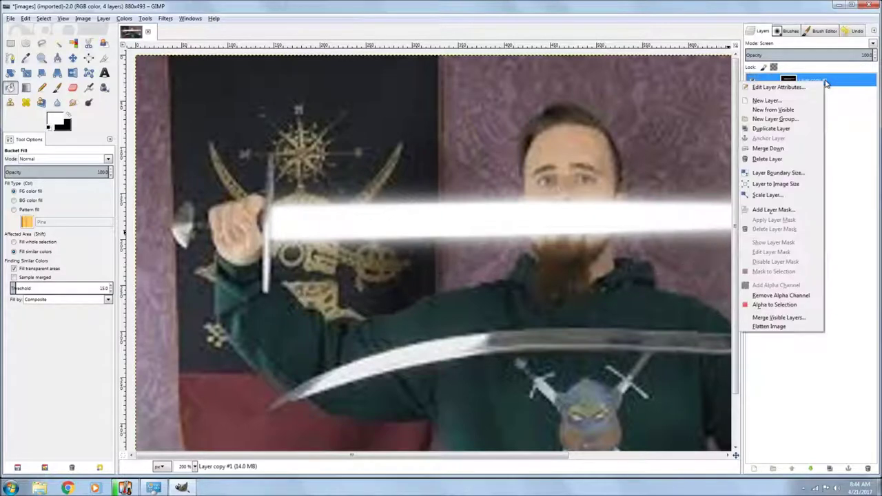
pyautogui.click(779, 149)
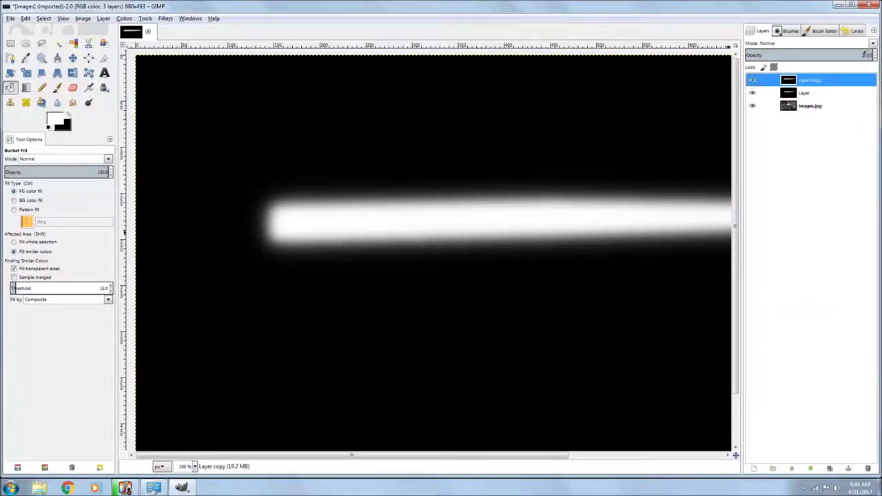
pyautogui.click(873, 44)
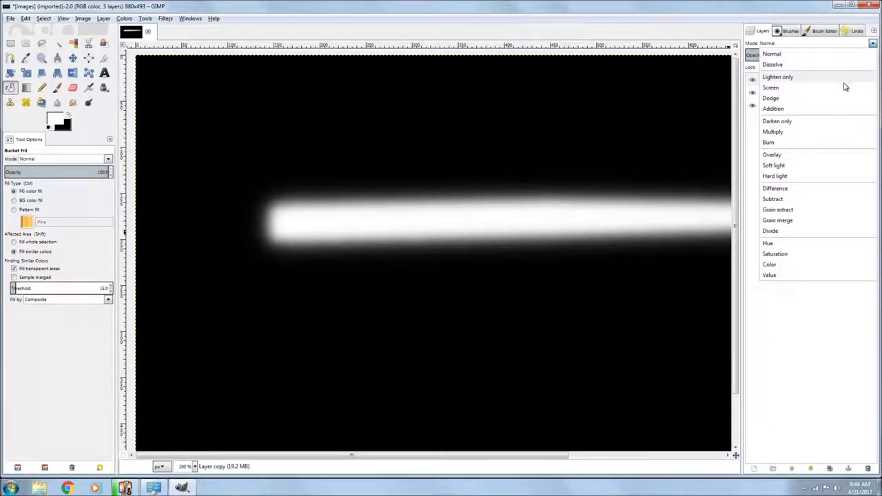
pyautogui.click(846, 87)
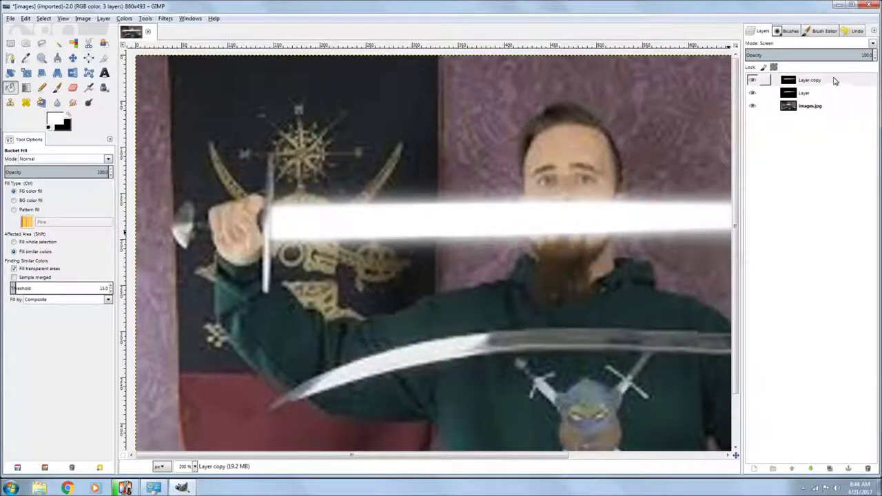
# - Merge Layer copy down into Layer and set it to Screen mode
pyautogui.rightClick(835, 82)
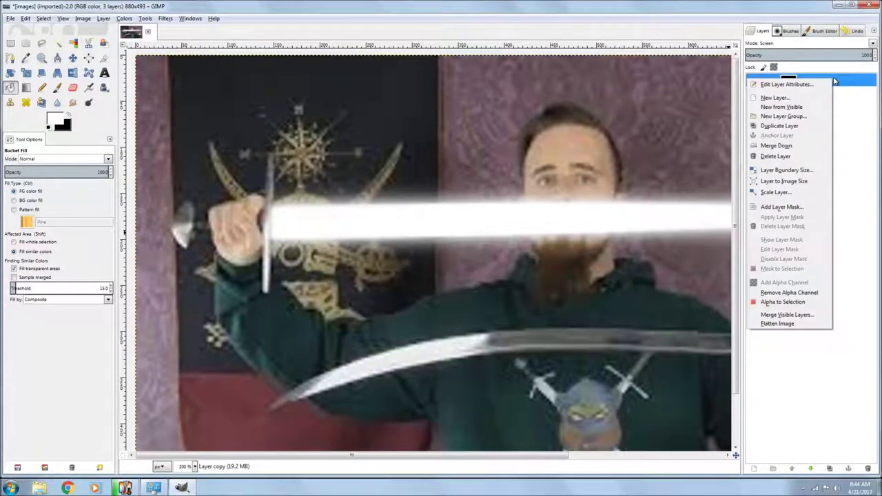
pyautogui.click(794, 146)
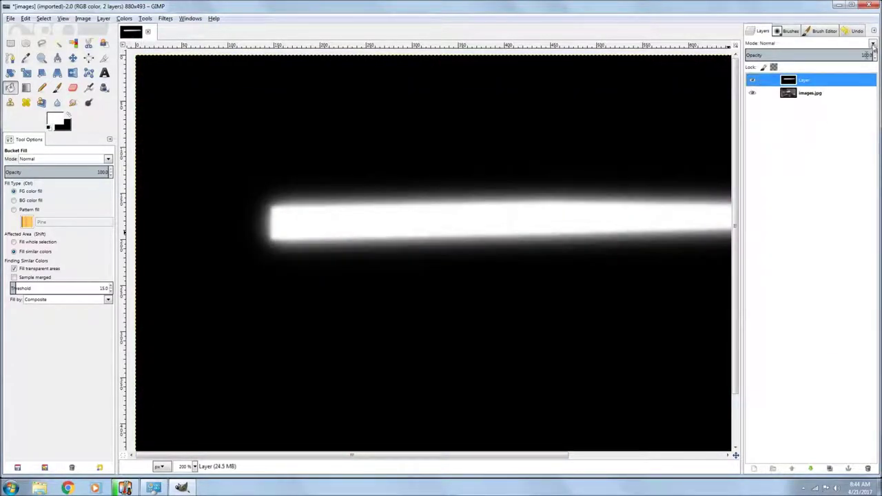
pyautogui.click(873, 43)
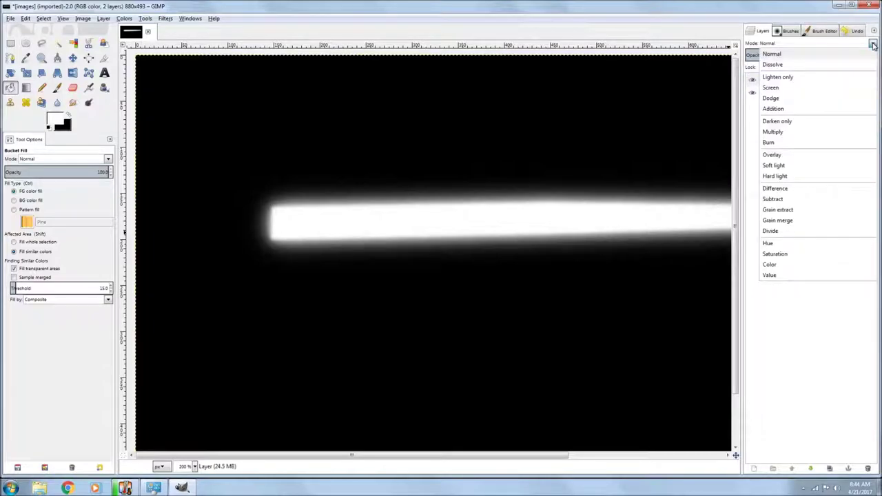
pyautogui.click(847, 88)
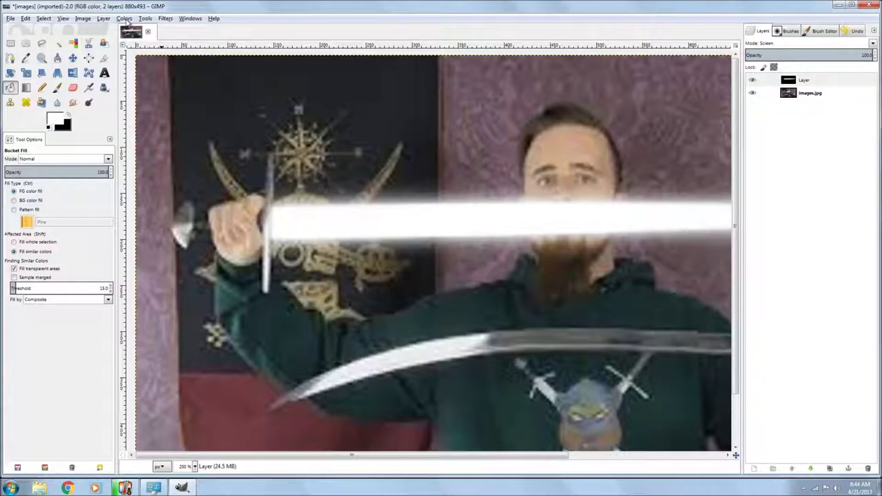
# - Apply Color Balance with the midtone Magenta–Green slider at 75 to tint the blade green
pyautogui.click(125, 19)
pyautogui.click(138, 31)
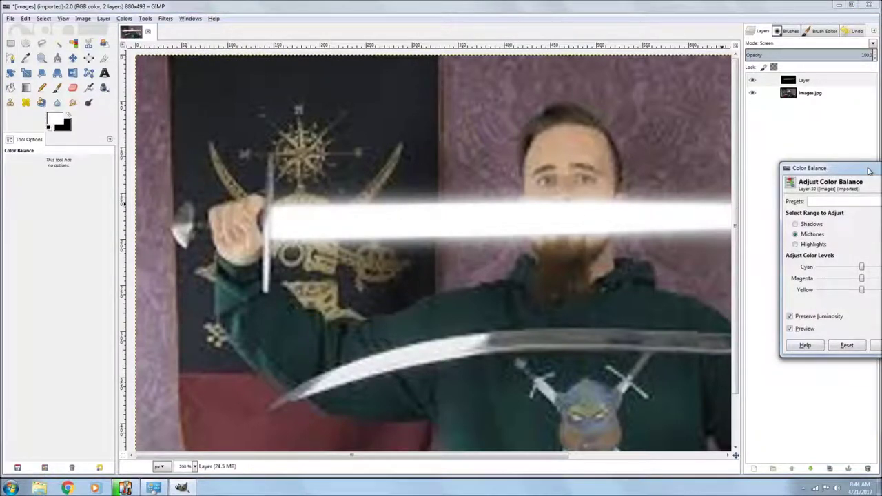
pyautogui.moveTo(870, 171); pyautogui.dragTo(532, 148)
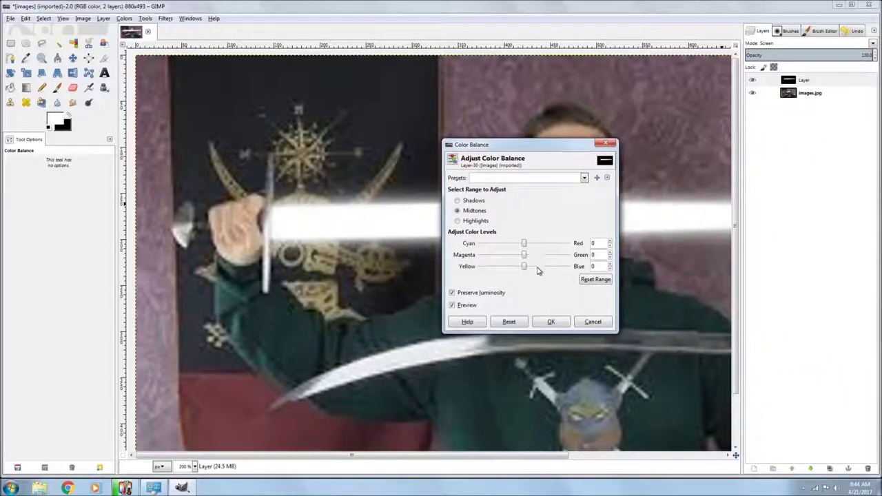
pyautogui.moveTo(524, 255)
pyautogui.mouseDown()
pyautogui.moveTo(504, 257)
pyautogui.moveTo(527, 258)
pyautogui.mouseUp()
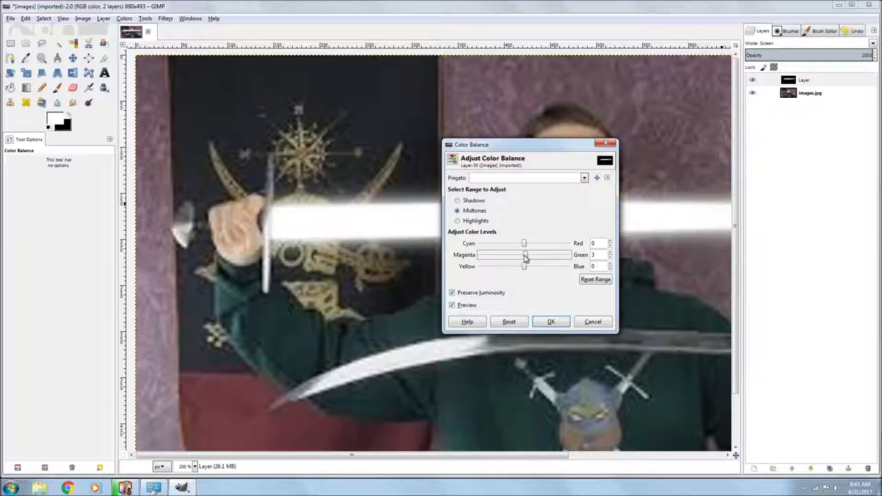
pyautogui.moveTo(527, 257); pyautogui.dragTo(560, 262)
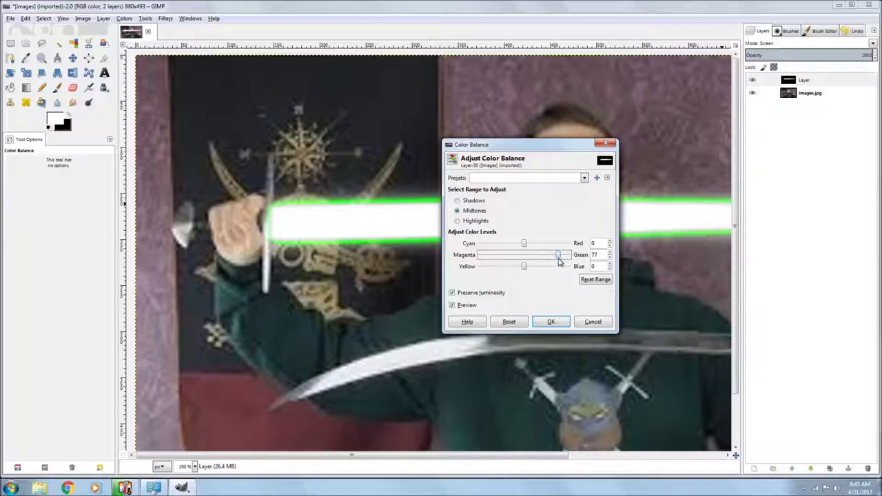
pyautogui.moveTo(560, 261); pyautogui.dragTo(559, 261)
# - Apply the green colour balance to the glow and view the image at 100%
pyautogui.click(550, 322)
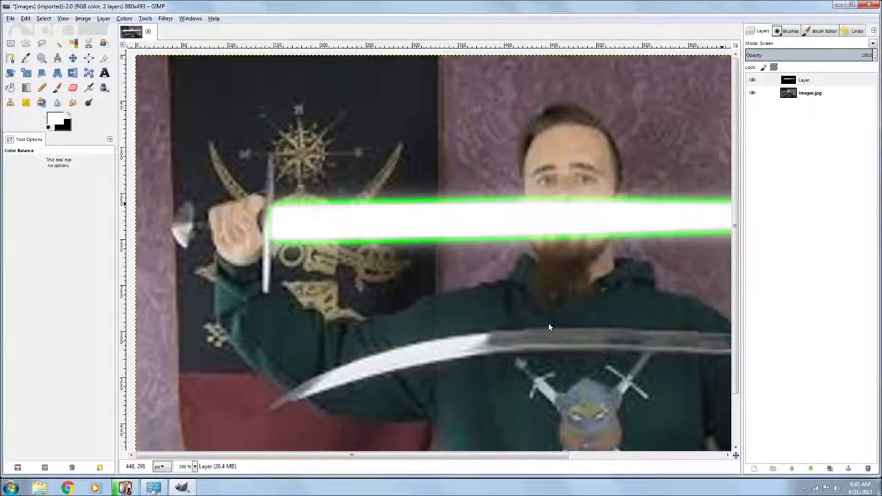
pyautogui.click(195, 467)
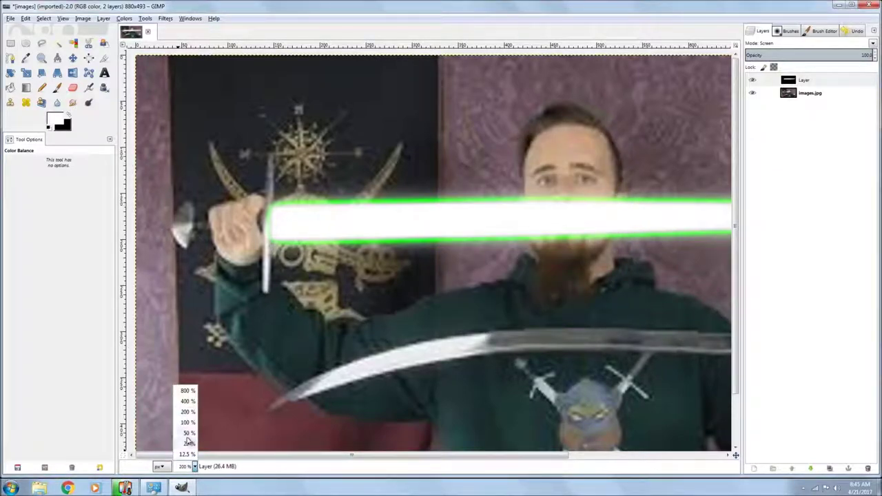
pyautogui.click(187, 423)
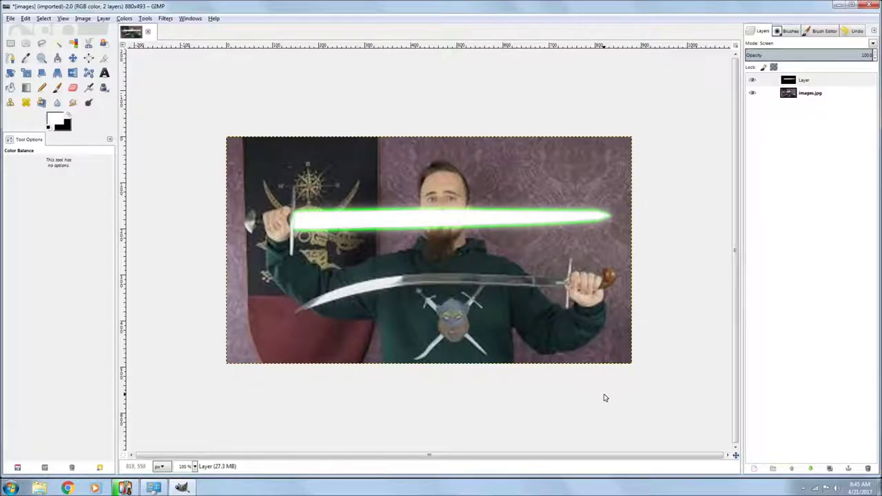
# - Merge the green glow layer down into the images.jpg photo layer
pyautogui.rightClick(812, 81)
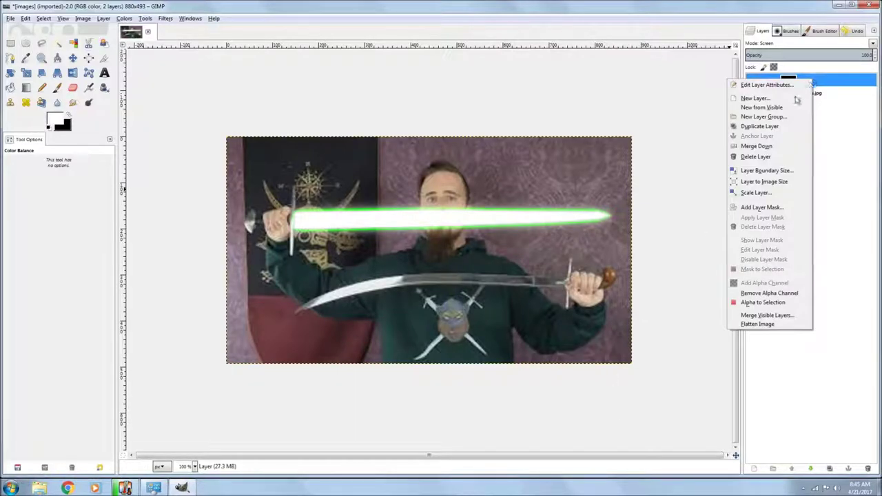
pyautogui.click(757, 146)
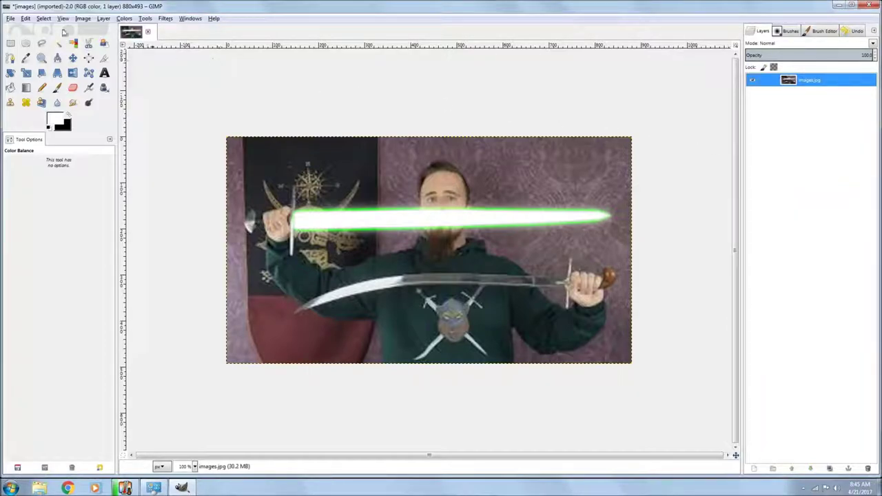
pyautogui.click(10, 18)
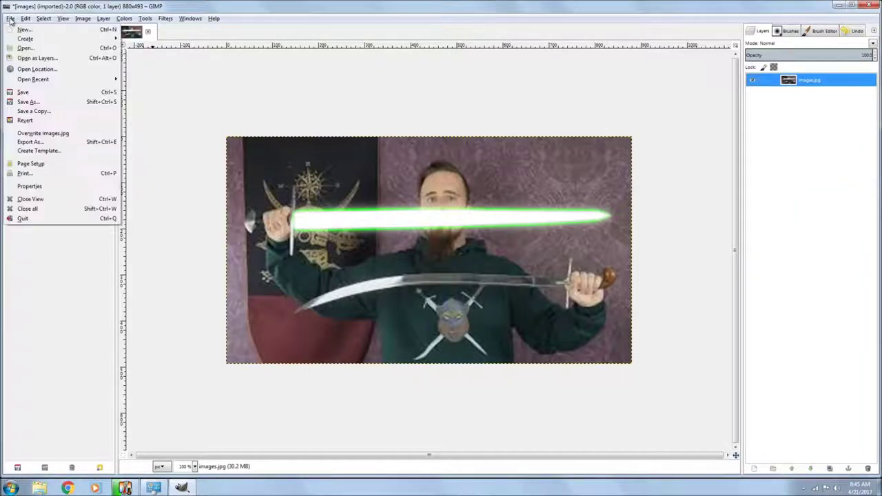
# - Overwrite images.jpg on the Desktop as a quality-90 JPEG
pyautogui.click(41, 134)
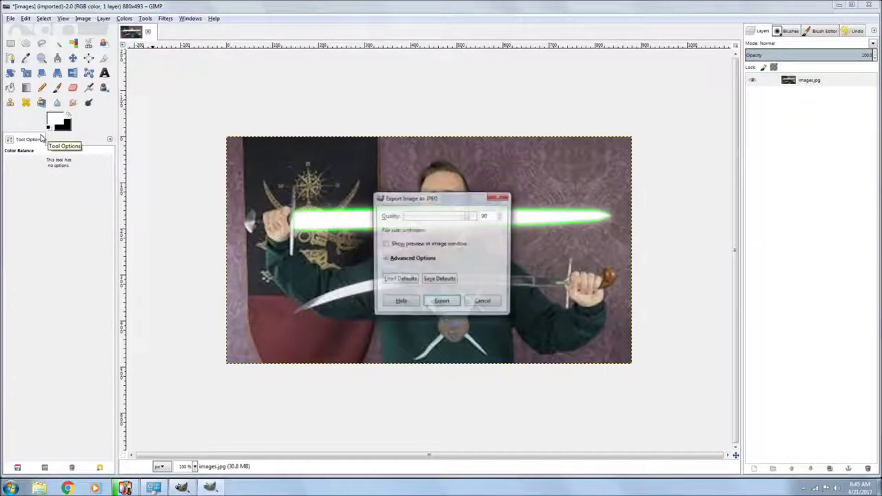
pyautogui.click(446, 303)
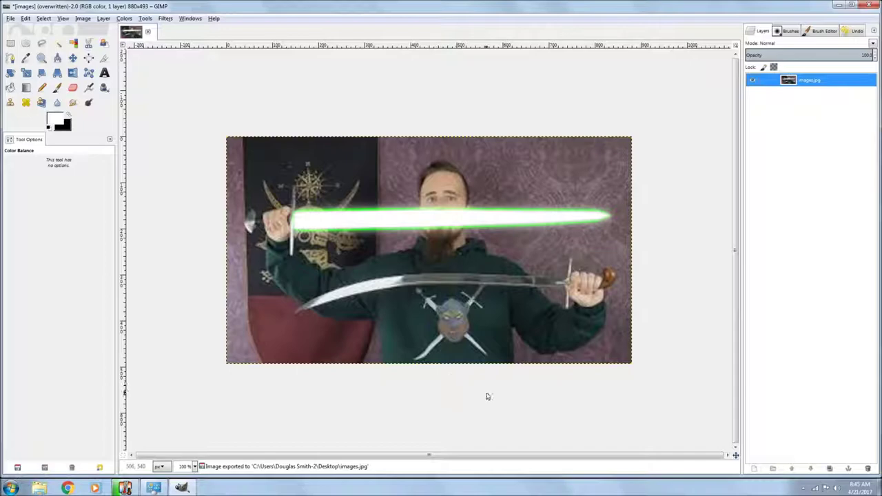